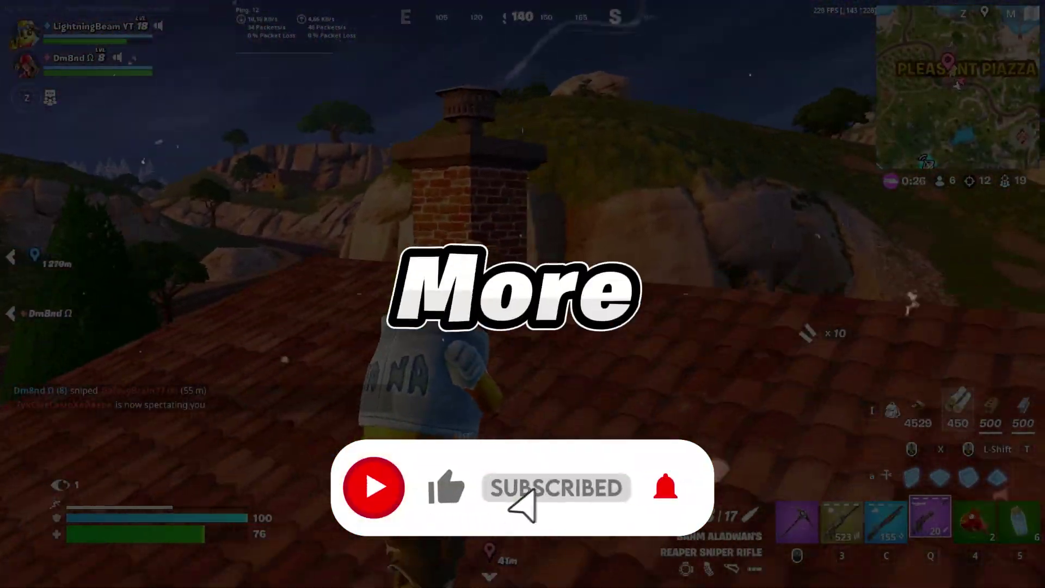
Switch from the Reaper Sniper Rifle to the assault rifle in weapon slot 3
key(3)
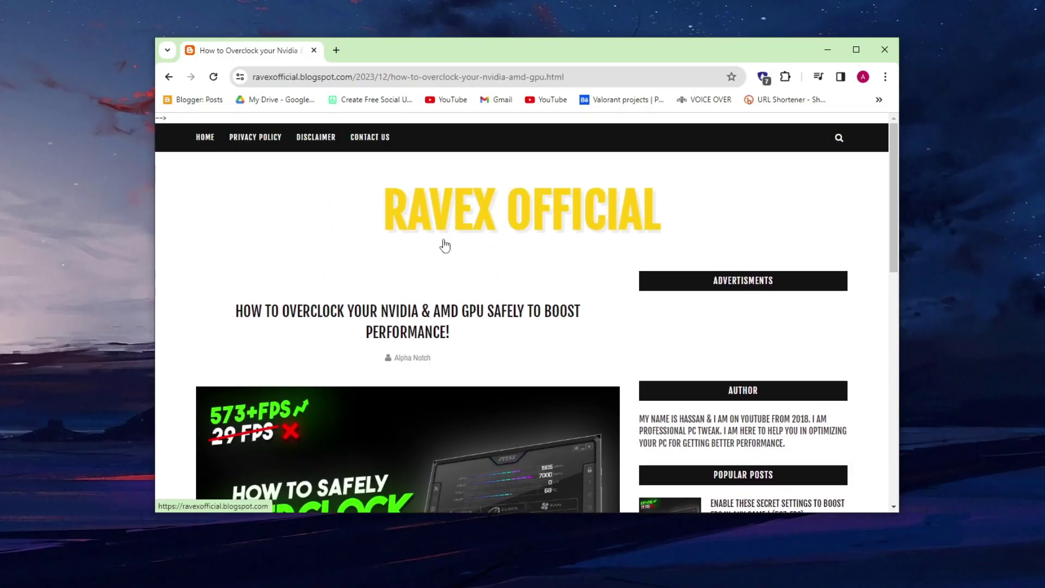
Scroll to the guide's DOWNLOAD FILE section and open its MediaFire download page
scroll(393, 223, down, 5)
scroll(393, 223, down, 8)
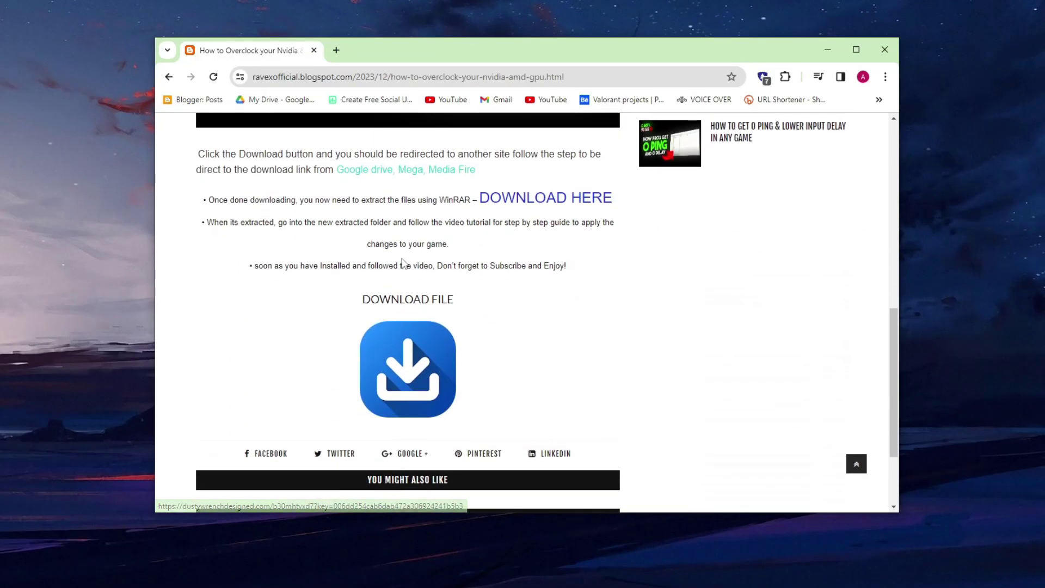
click(409, 246)
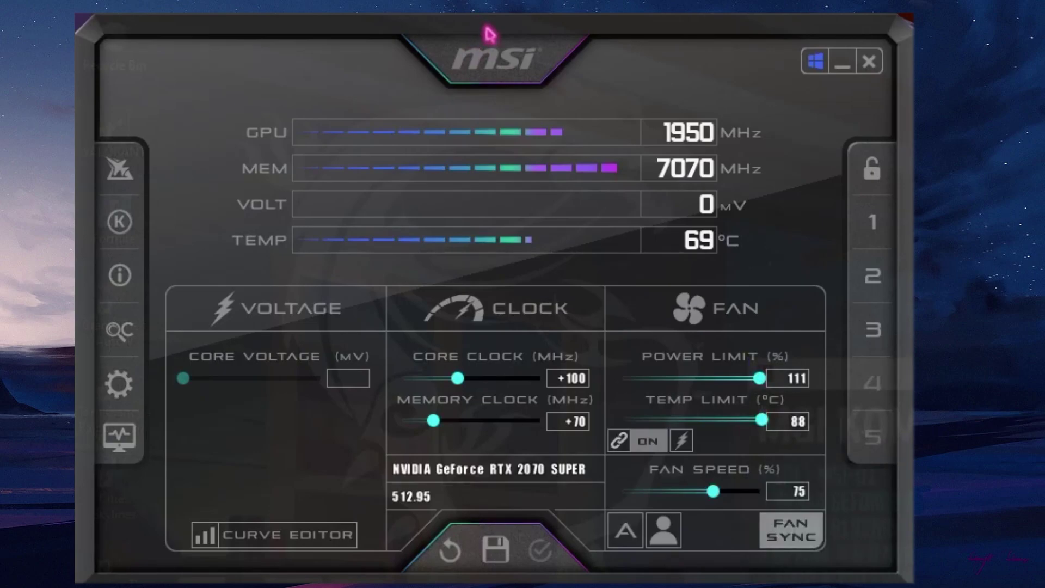
mouse_move(764, 384)
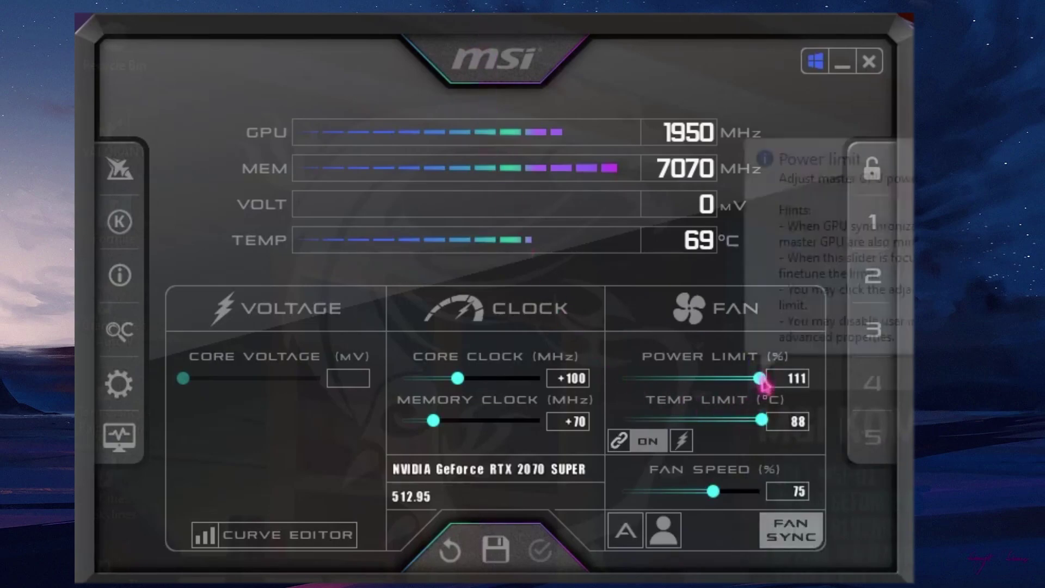
mouse_move(764, 428)
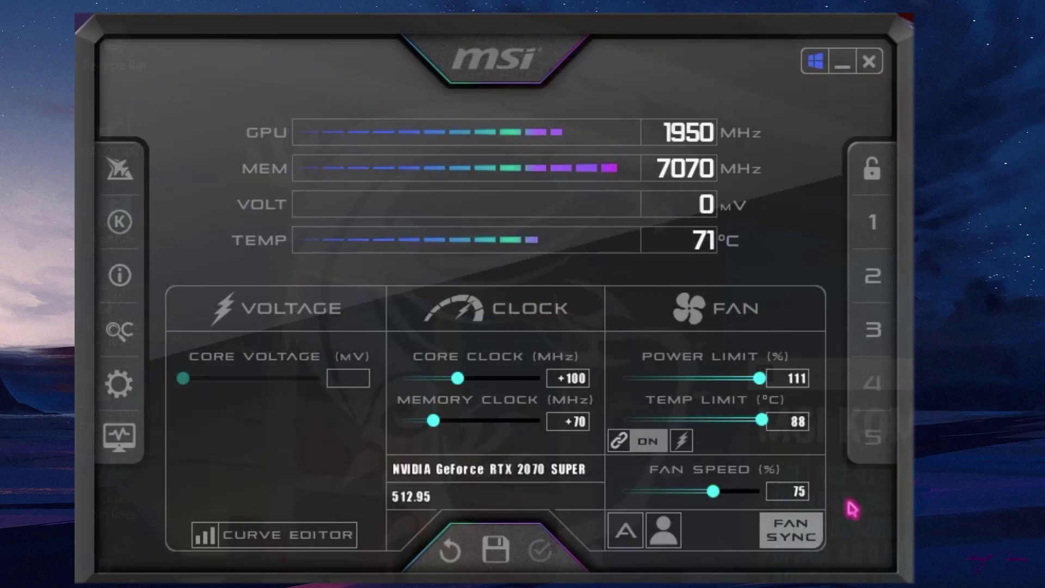
drag(762, 380, 736, 378)
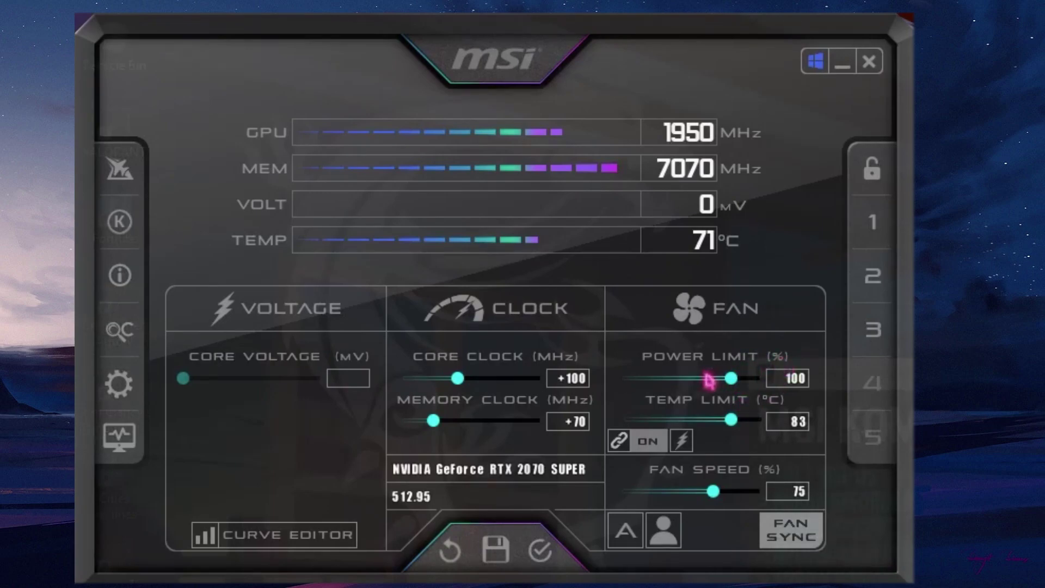
drag(732, 380, 759, 379)
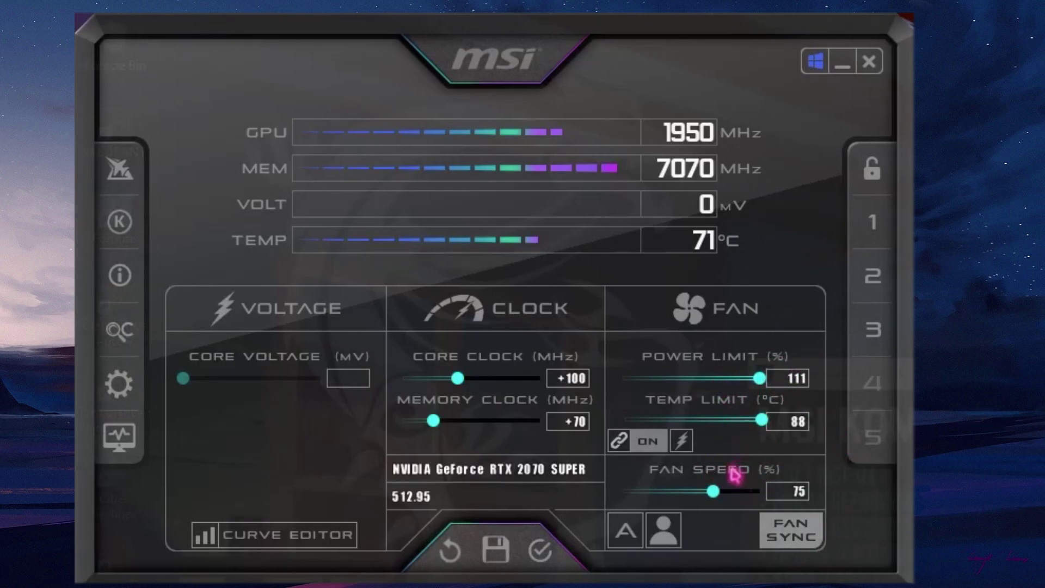
click(637, 537)
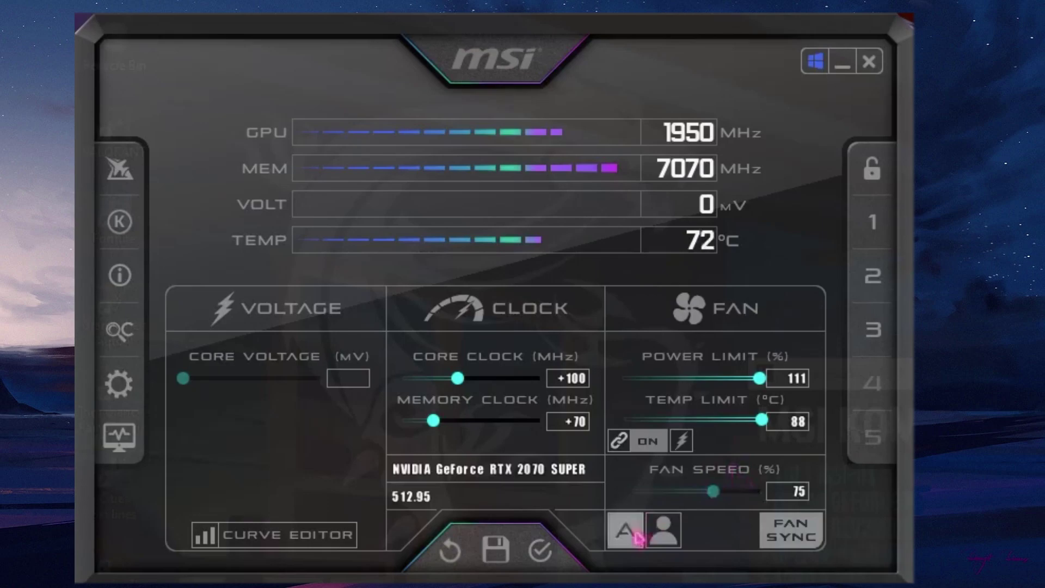
click(636, 534)
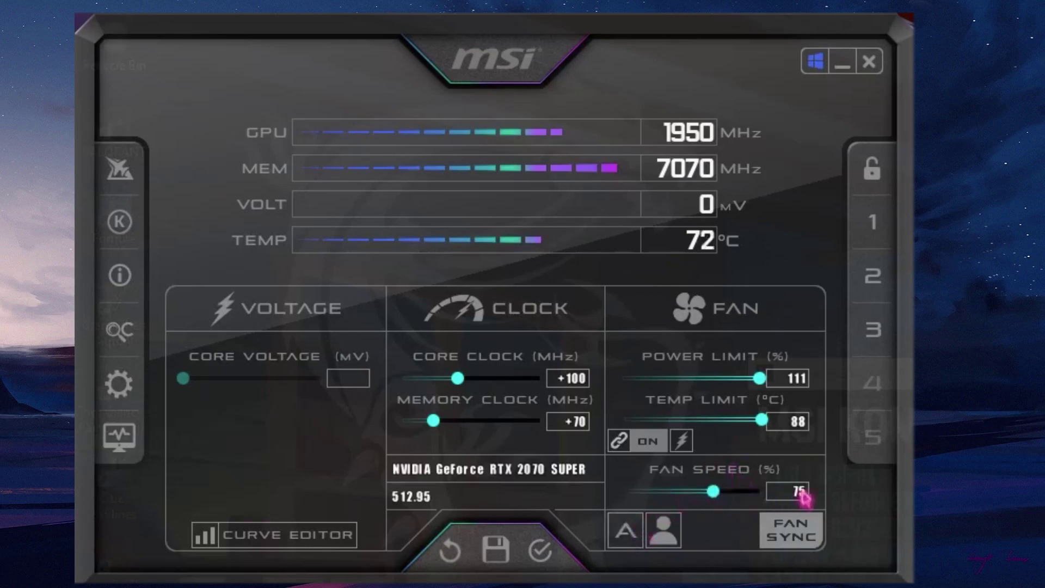
mouse_move(803, 495)
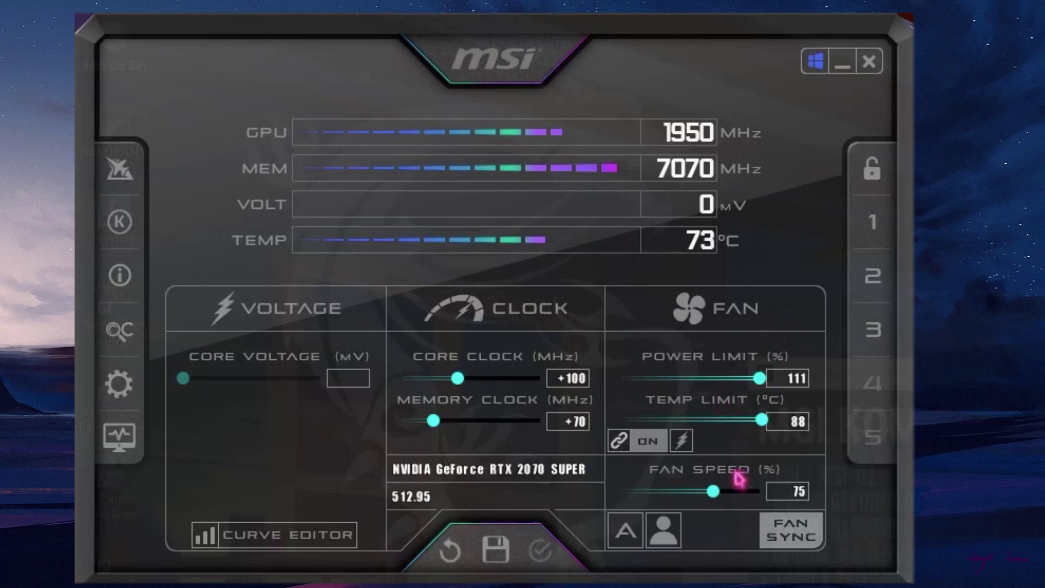
Save the overclock to profile slot 1 and enable Apply at Windows startup
click(503, 555)
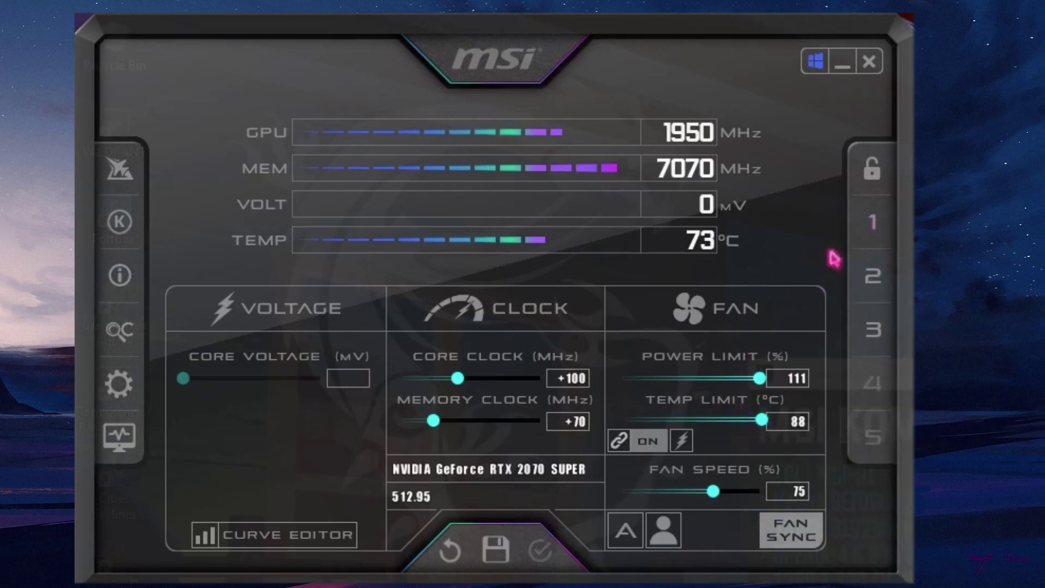
click(819, 70)
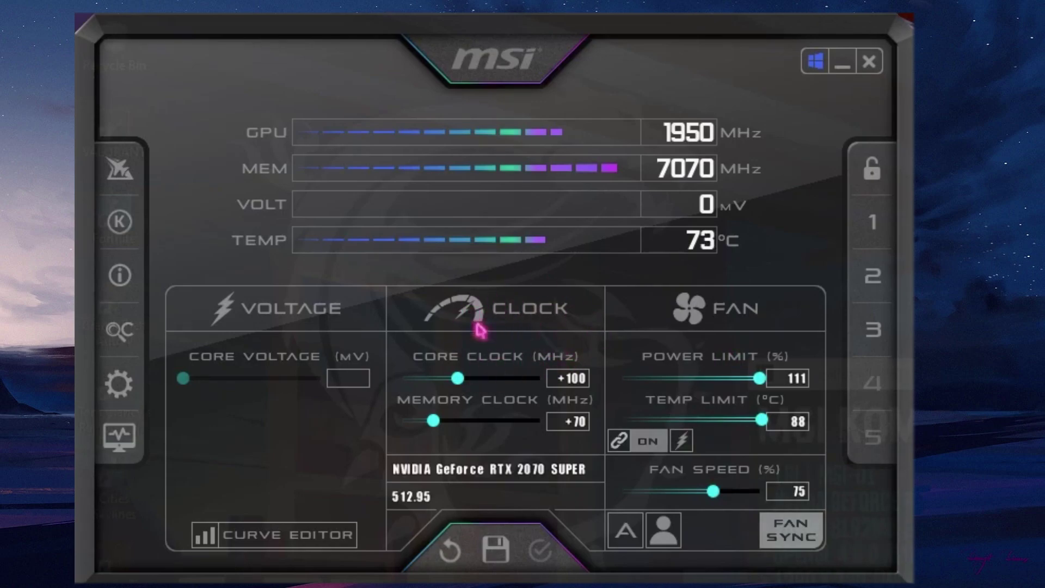
Reset the core clock offset from +100 to +0 MHz
click(561, 378)
key(BackSpace)
text(0)
key(Return)
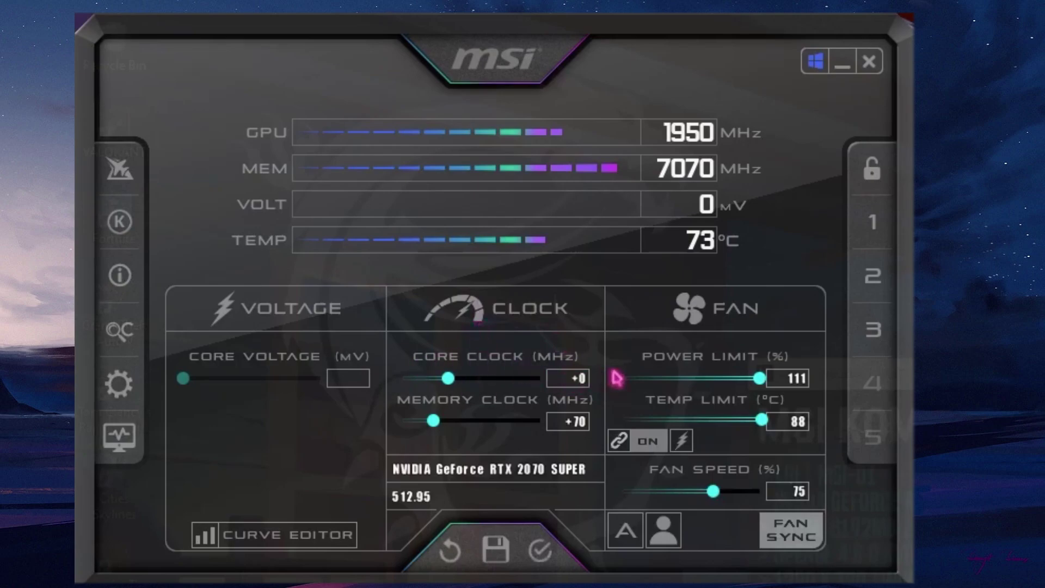
Reset the memory clock offset from +70 to +0 MHz and clear the core clock box again
click(586, 420)
key(BackSpace)
text(0)
key(Return)
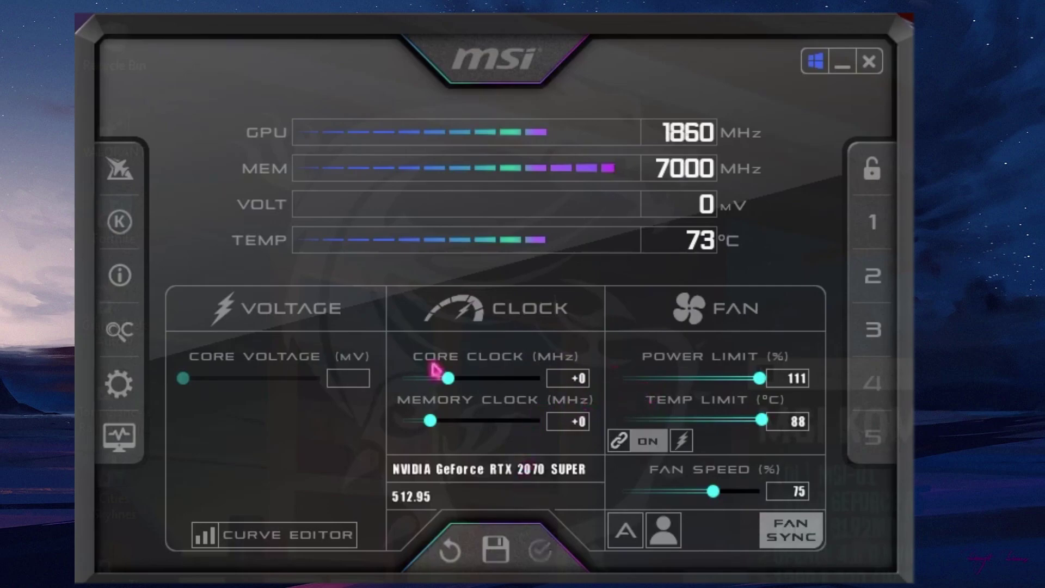
click(579, 381)
key(BackSpace)
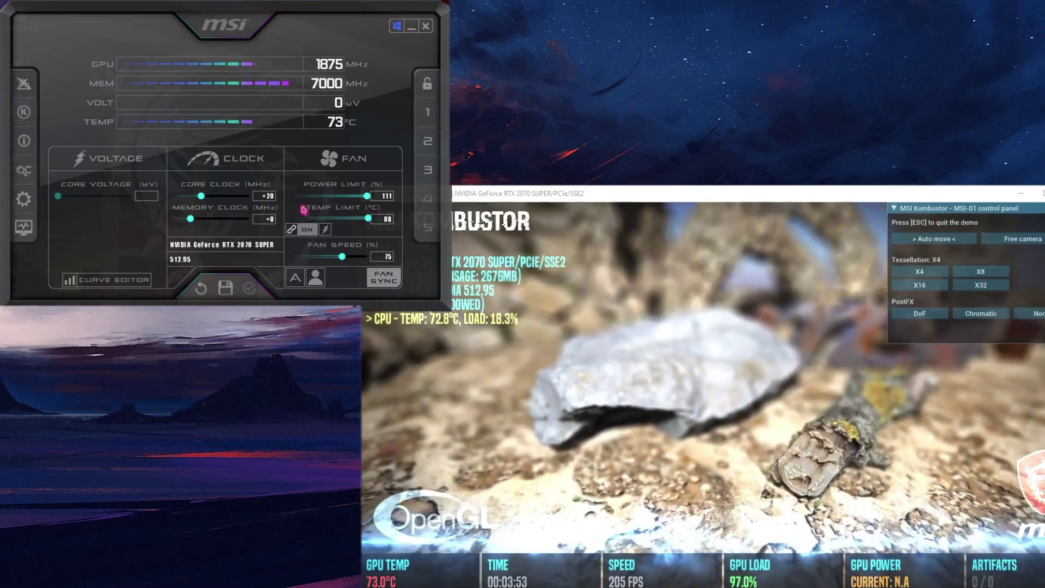
Apply a +40 MHz core clock offset and bring the Kombustor stress test to the front
click(270, 196)
key(BackSpace)
text(40)
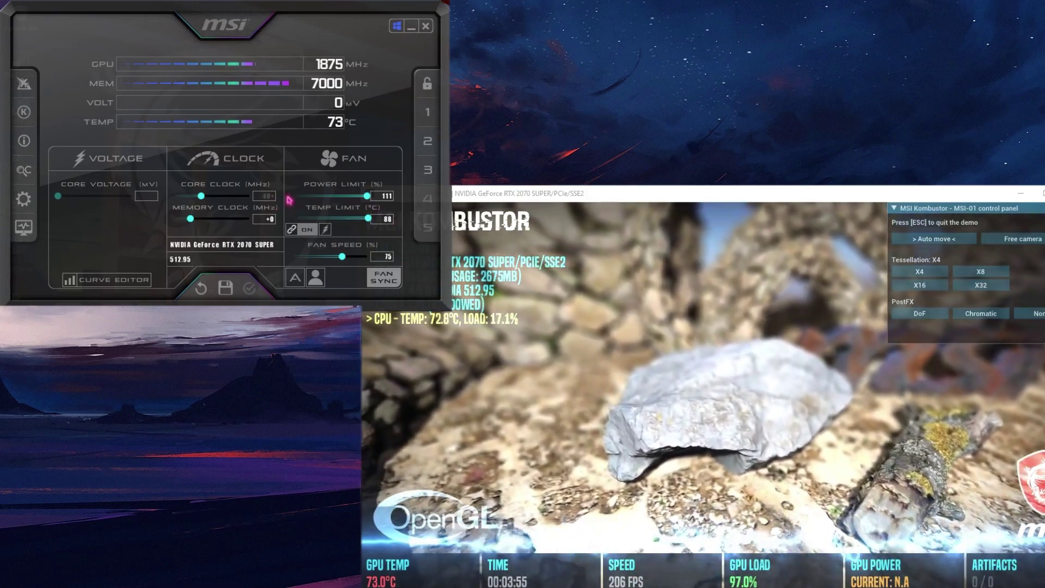
click(254, 293)
click(255, 294)
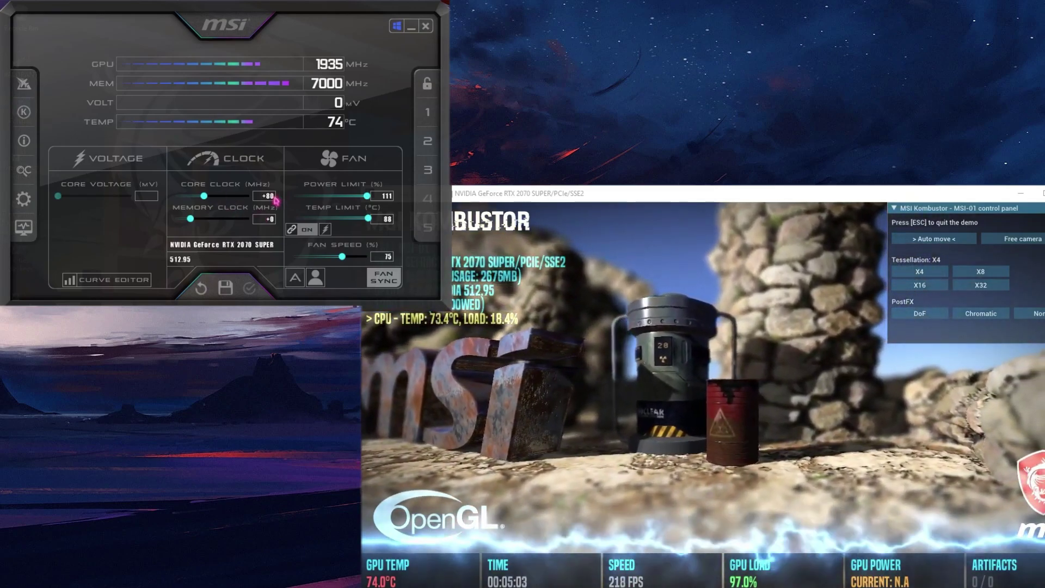
click(429, 224)
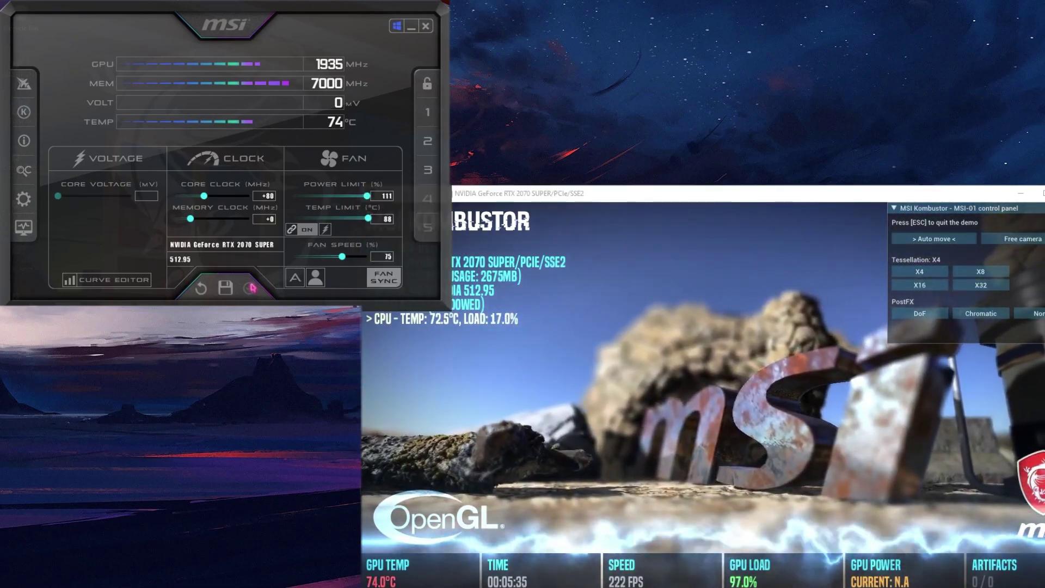
Enter and apply a +100 MHz core clock offset in Afterburner
click(275, 196)
text(100)
key(Return)
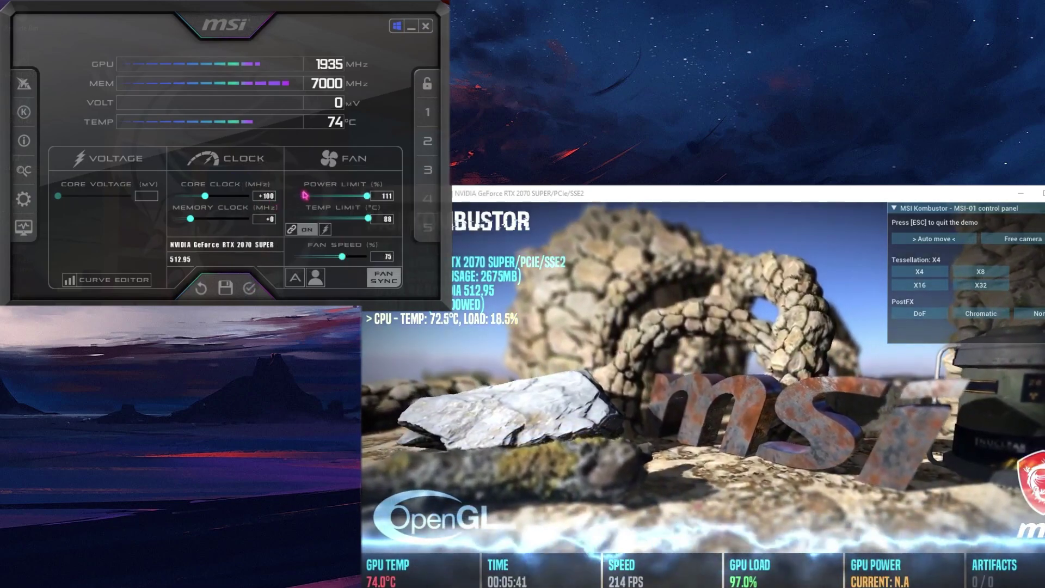
click(250, 287)
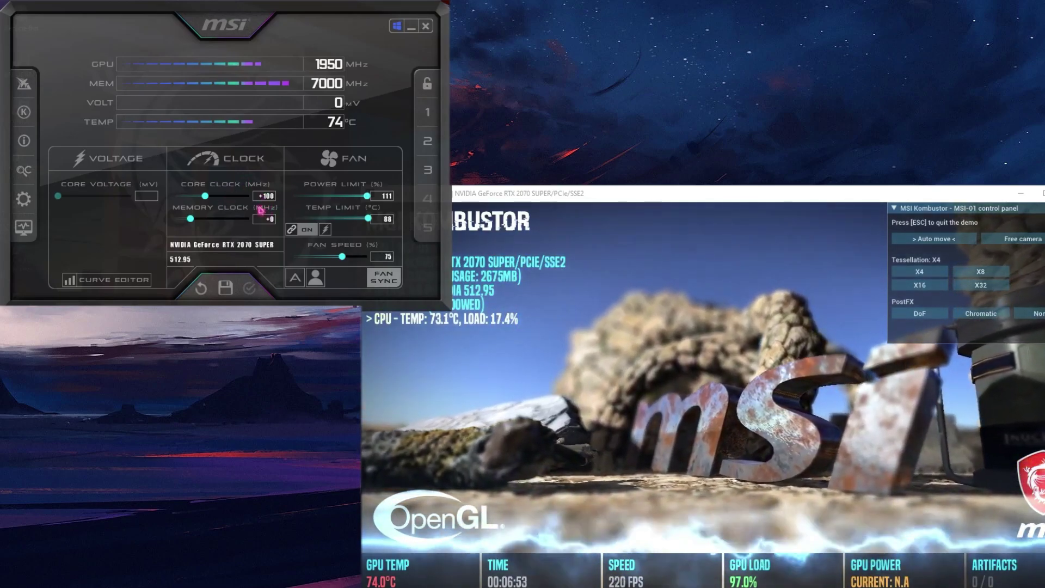
Set the memory clock offset to +20 MHz in Afterburner
click(265, 219)
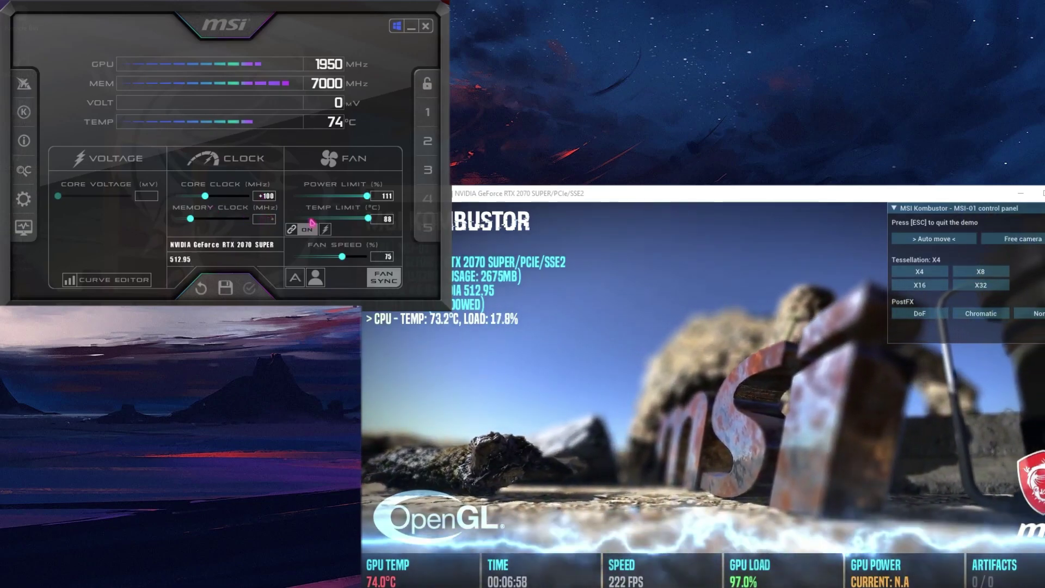
text(20)
key(Return)
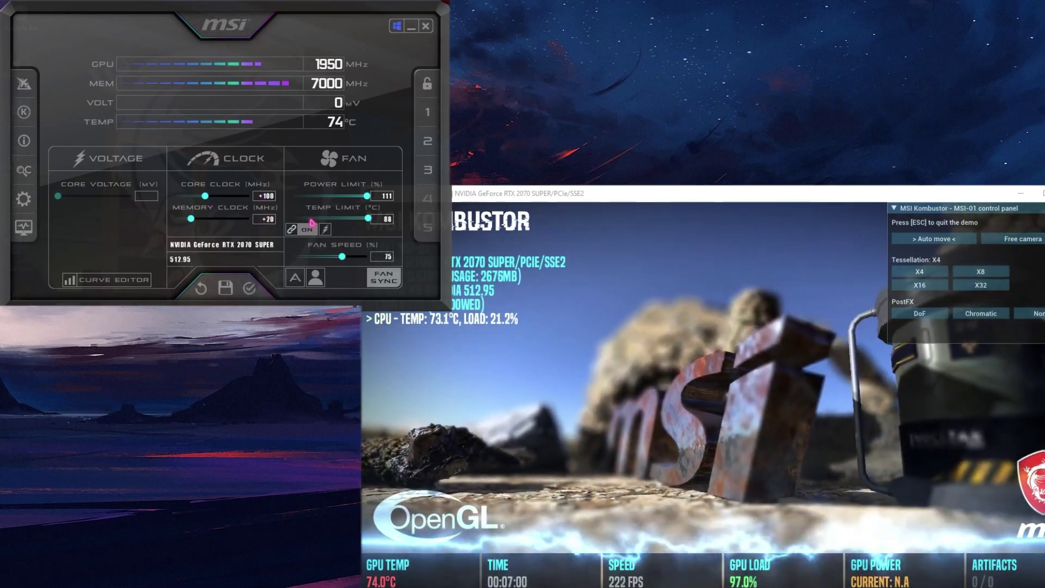